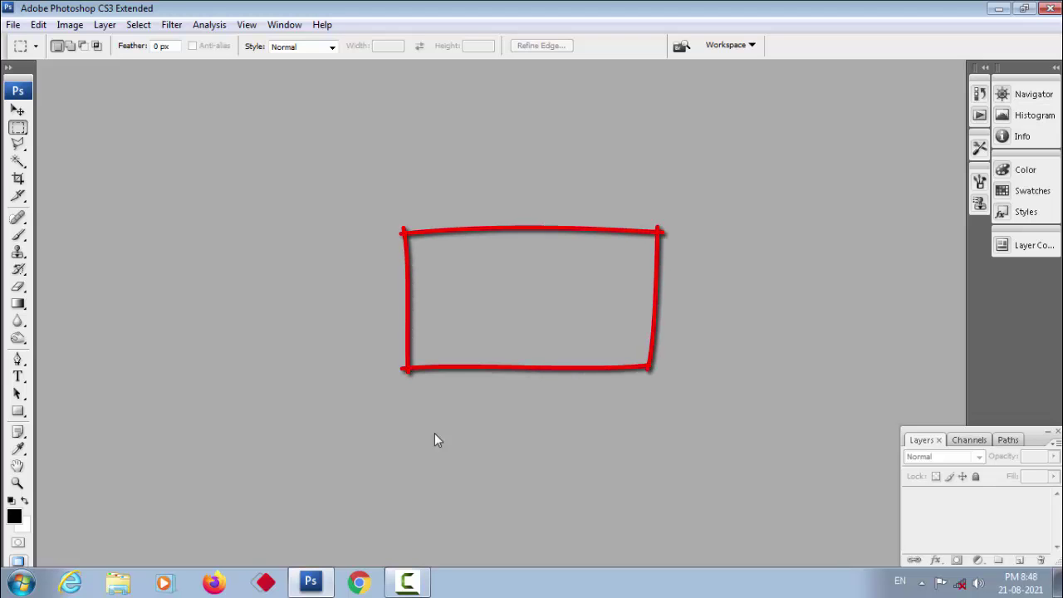
Step: Open the Gradient1 photo of the girl on the pink chair against a purple background
click(311, 582)
double_click(343, 181)
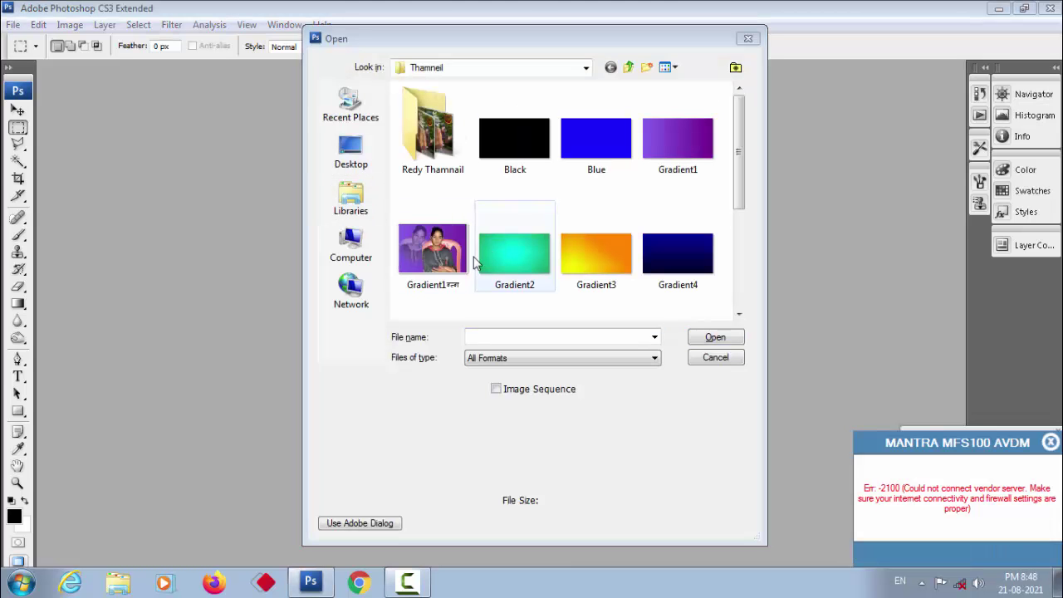
click(461, 256)
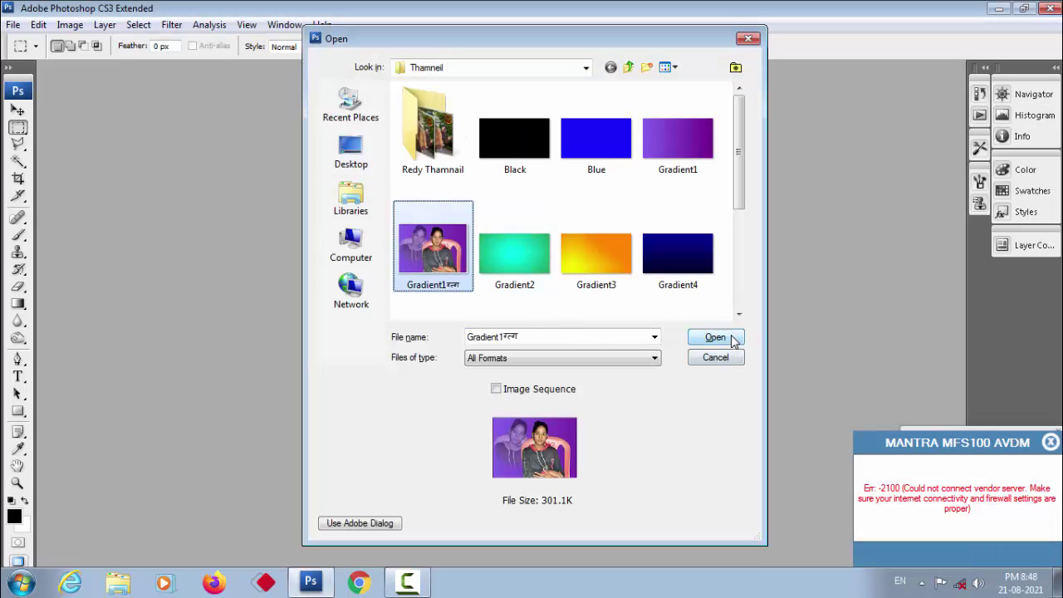
click(715, 337)
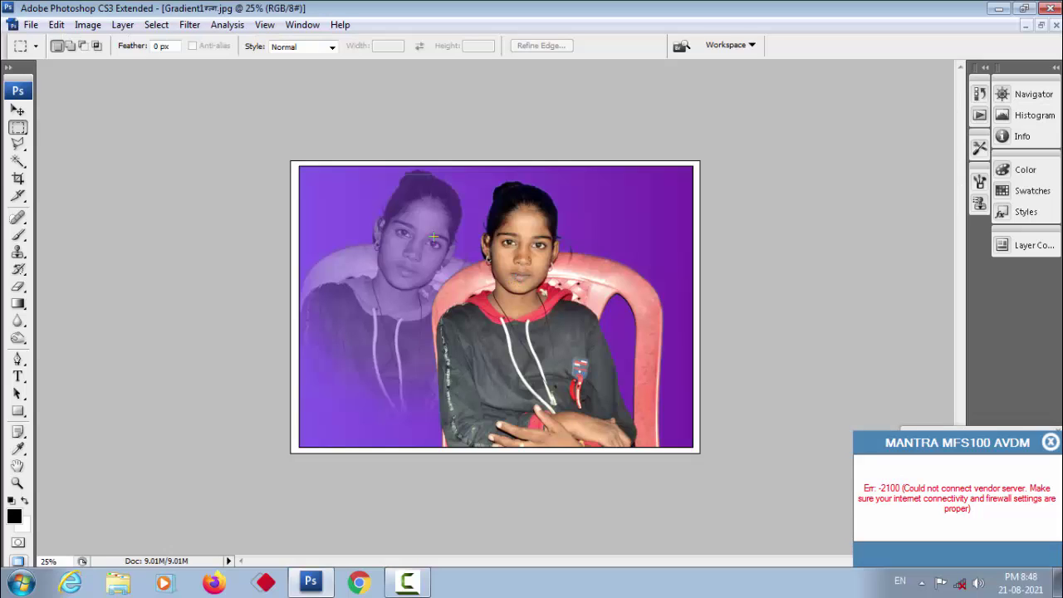
Step: Crop the photo to 1.1 × 1.5 inches around the front girl's head and shoulders
click(17, 178)
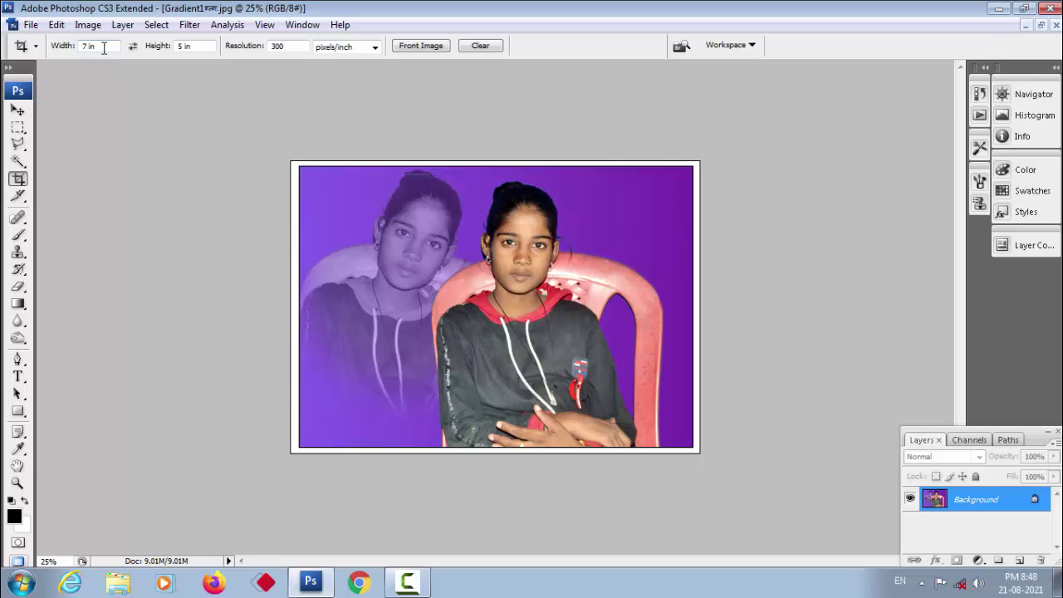
key(ctrl+a)
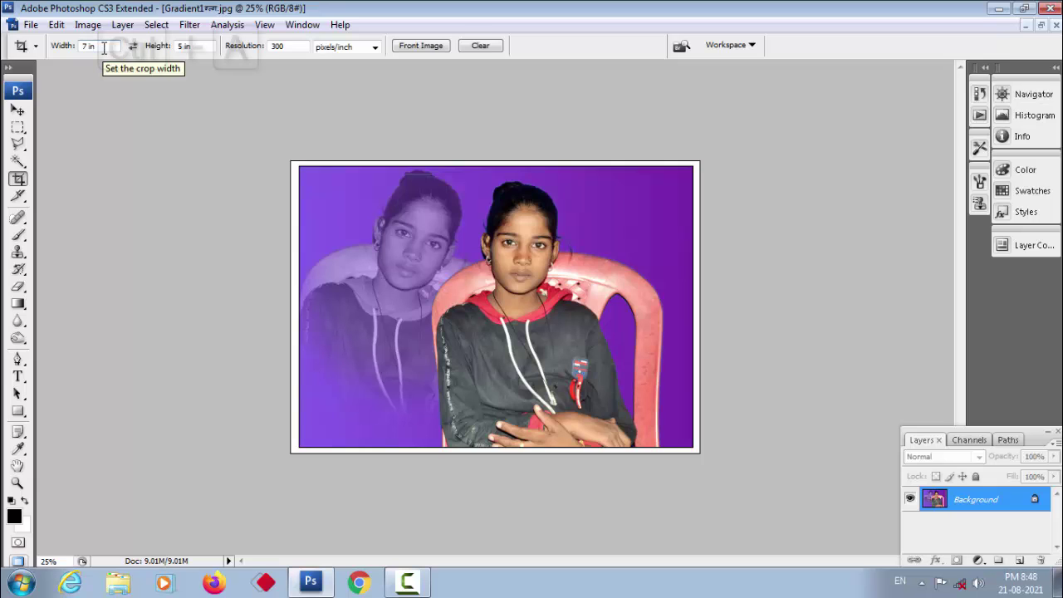
text(1.1)
key(Tab)
text(1.5in)
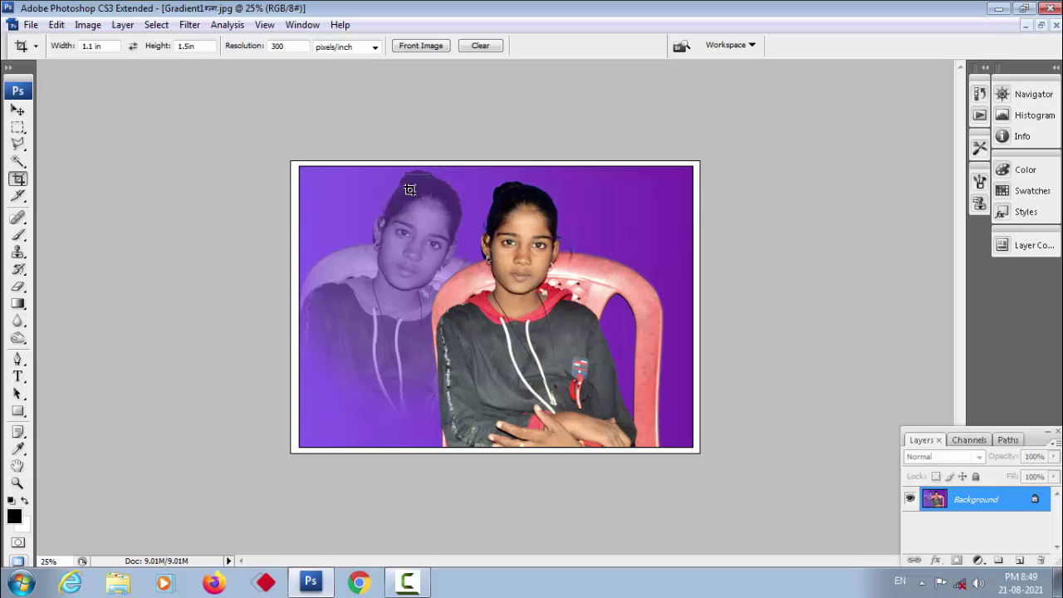
drag(445, 171, 654, 372)
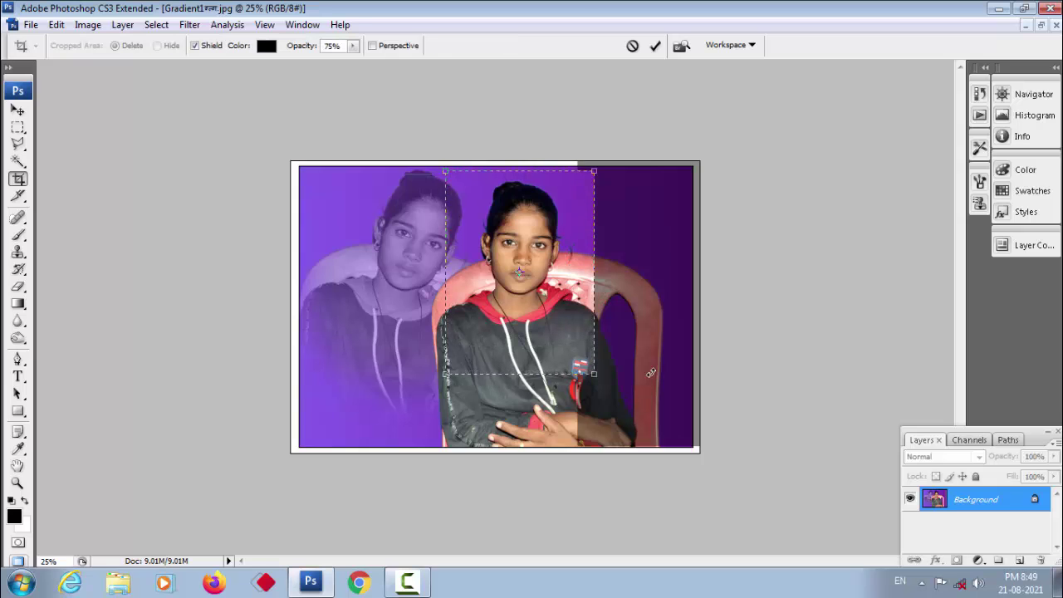
drag(541, 318, 544, 320)
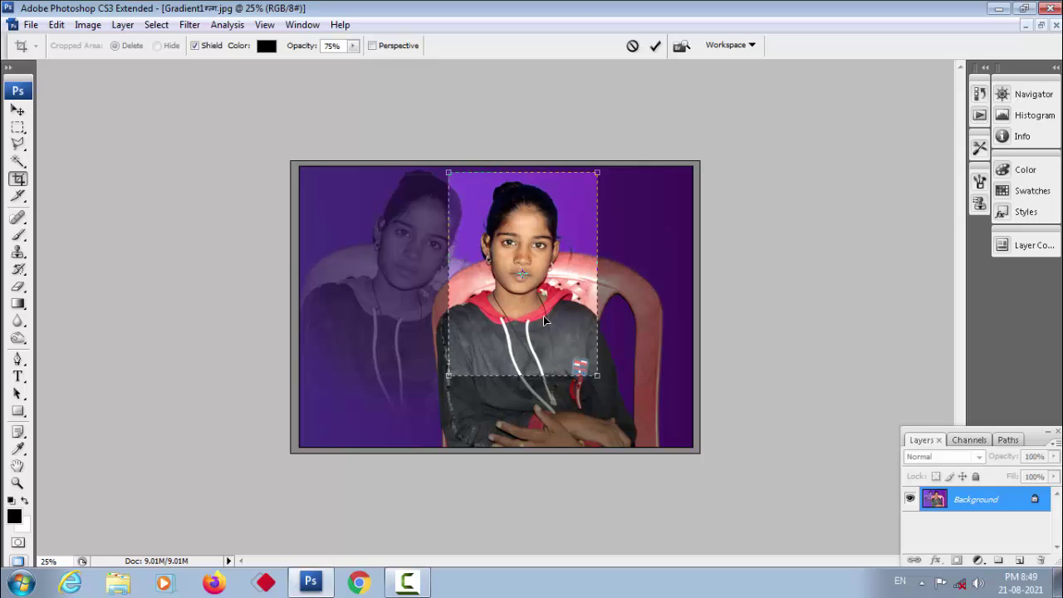
key(Return)
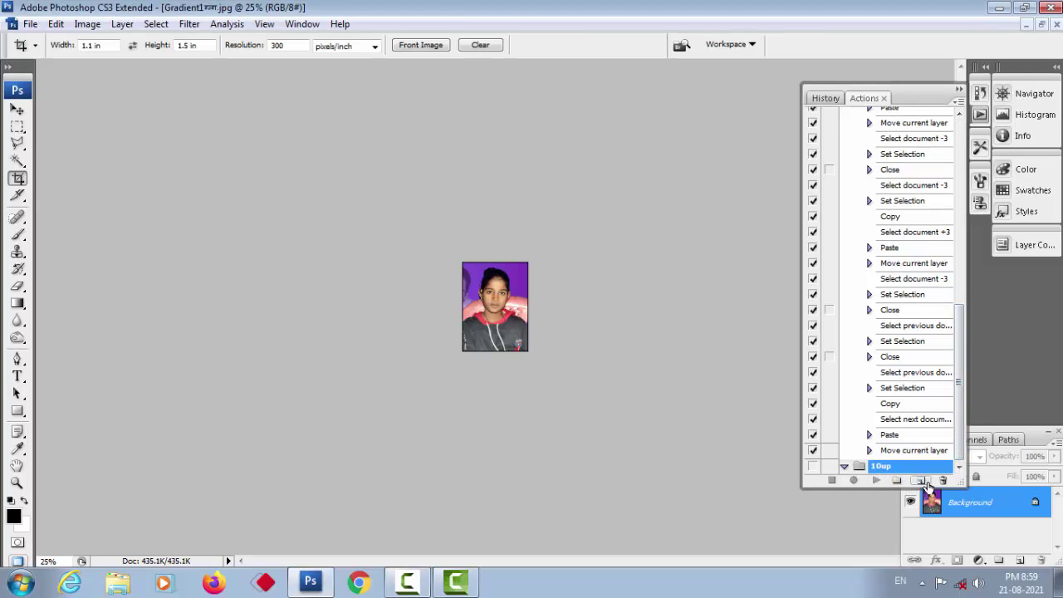
Step: Create a new action, Action 2, in the 10up set with function key F3
click(921, 481)
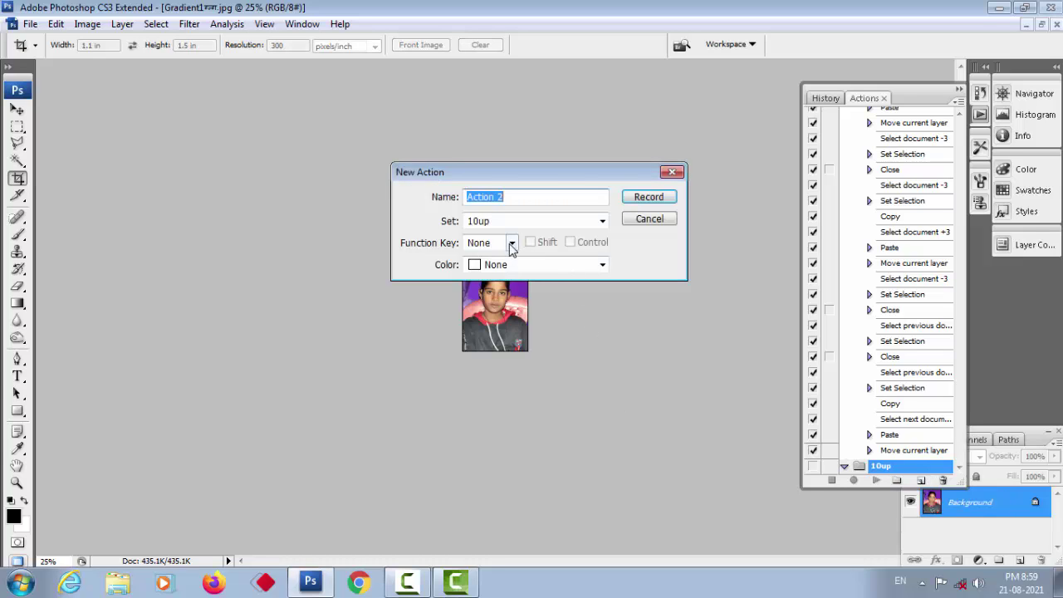
click(512, 244)
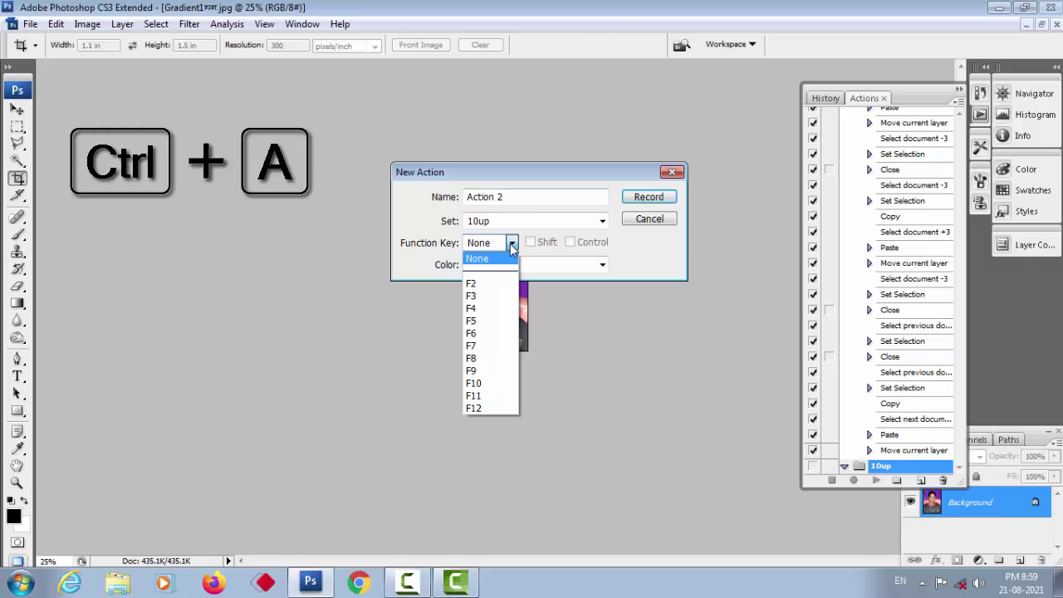
click(500, 297)
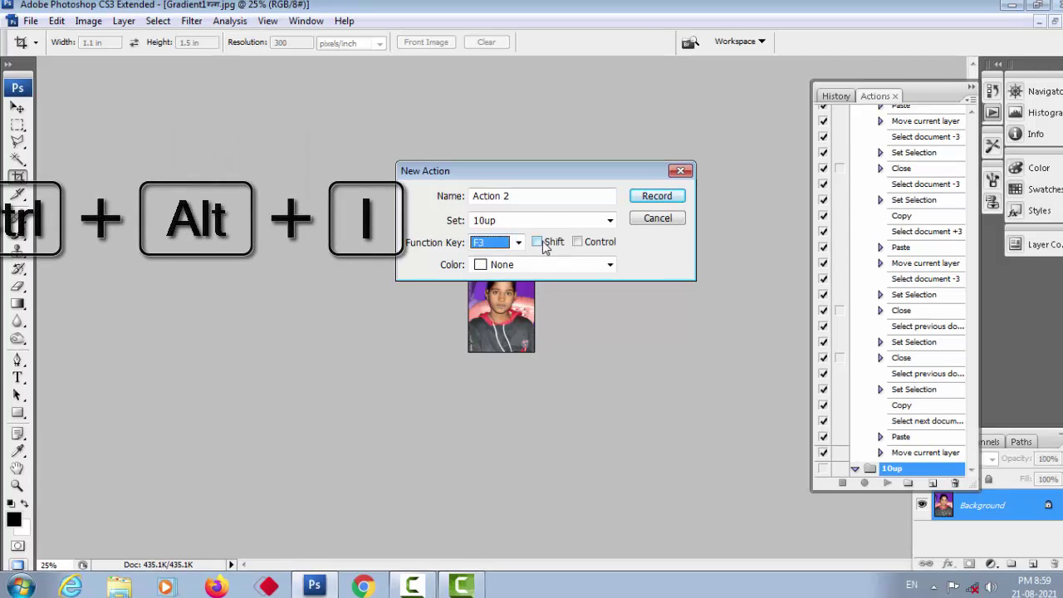
Step: Start recording Action 2, then select all and cut the photo, leaving a blank canvas
click(654, 196)
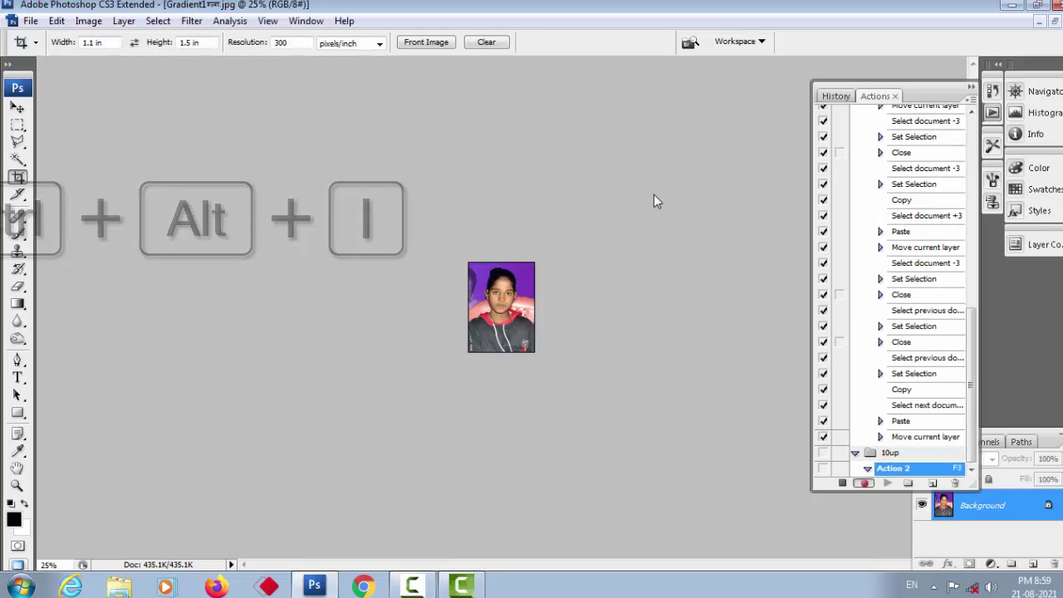
key(ctrl+alt+i)
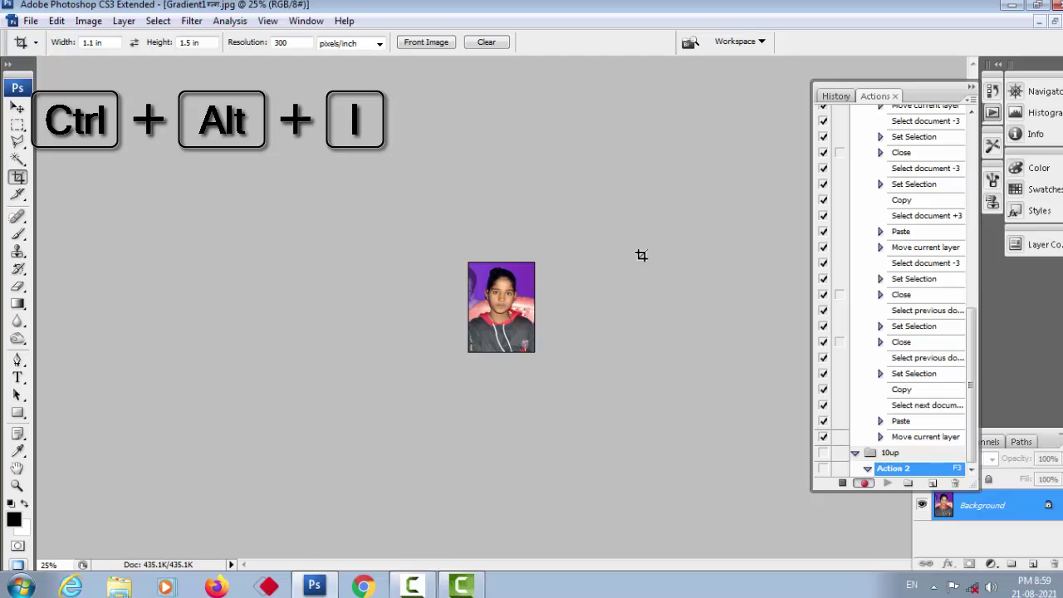
key(ctrl+a)
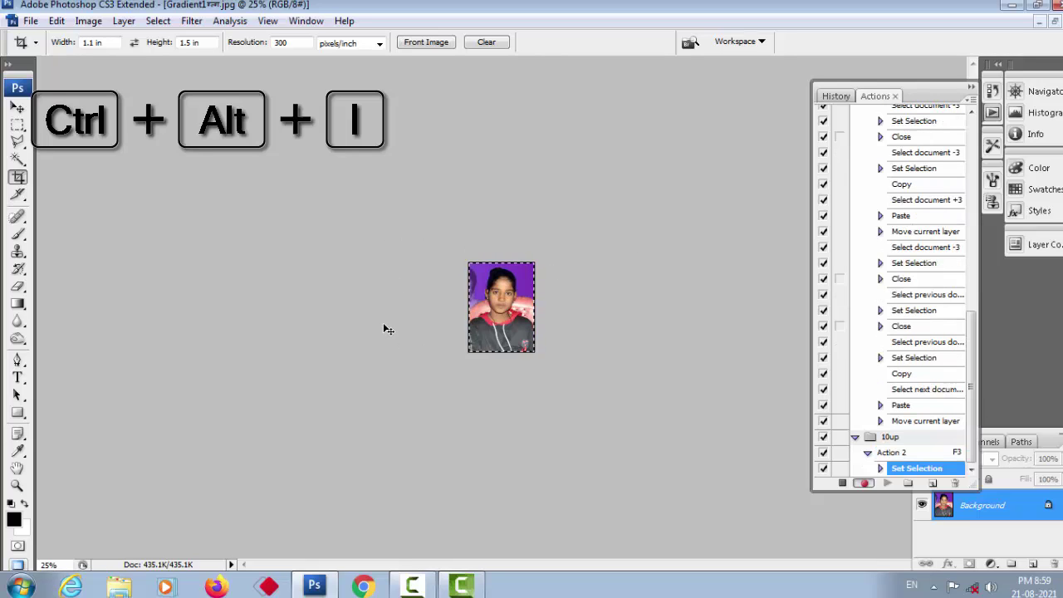
key(ctrl+x)
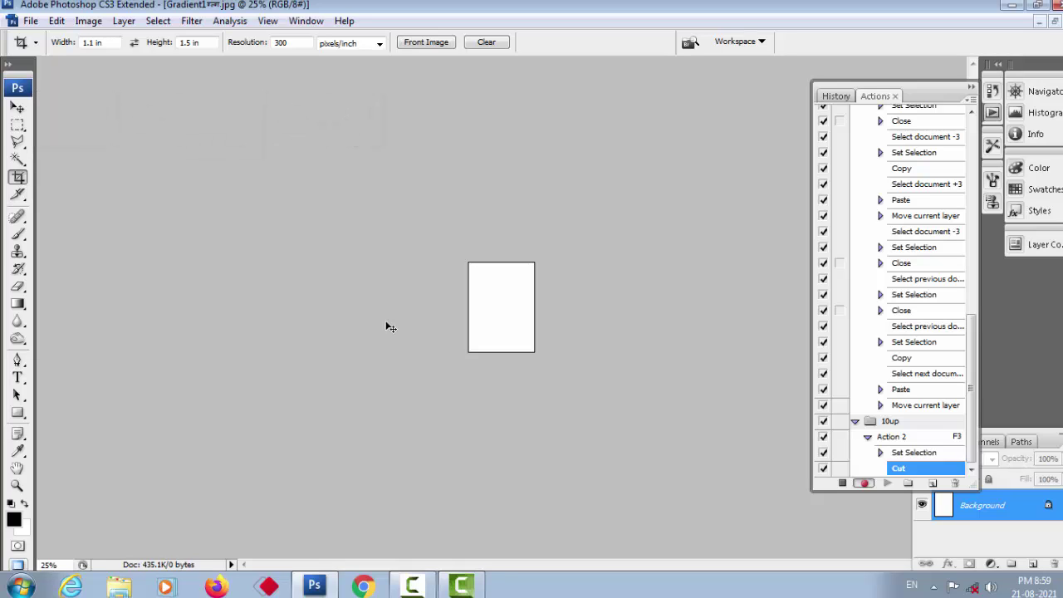
key(ctrl+v)
Step: Resize the canvas to 6 × 4 inches, giving 1800 × 1200 pixels
click(571, 229)
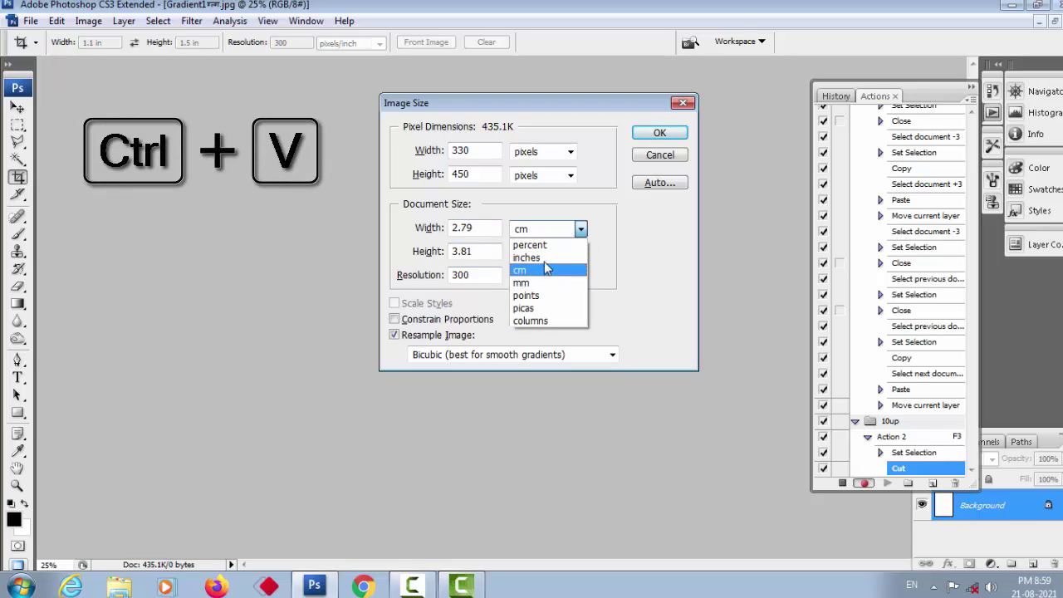
click(545, 258)
drag(474, 230, 436, 233)
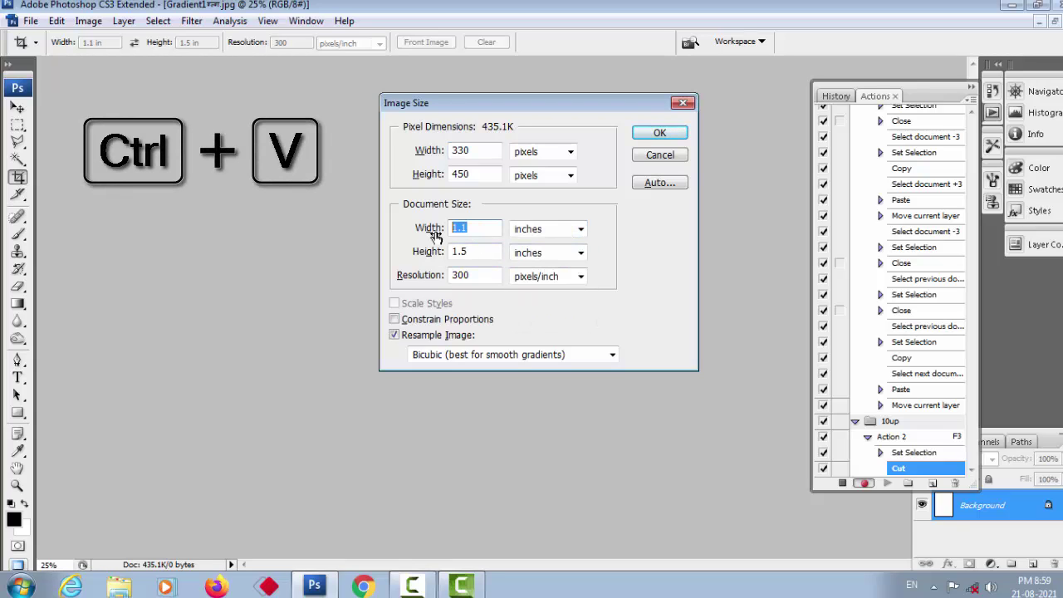
text(6)
key(Tab)
key(Tab)
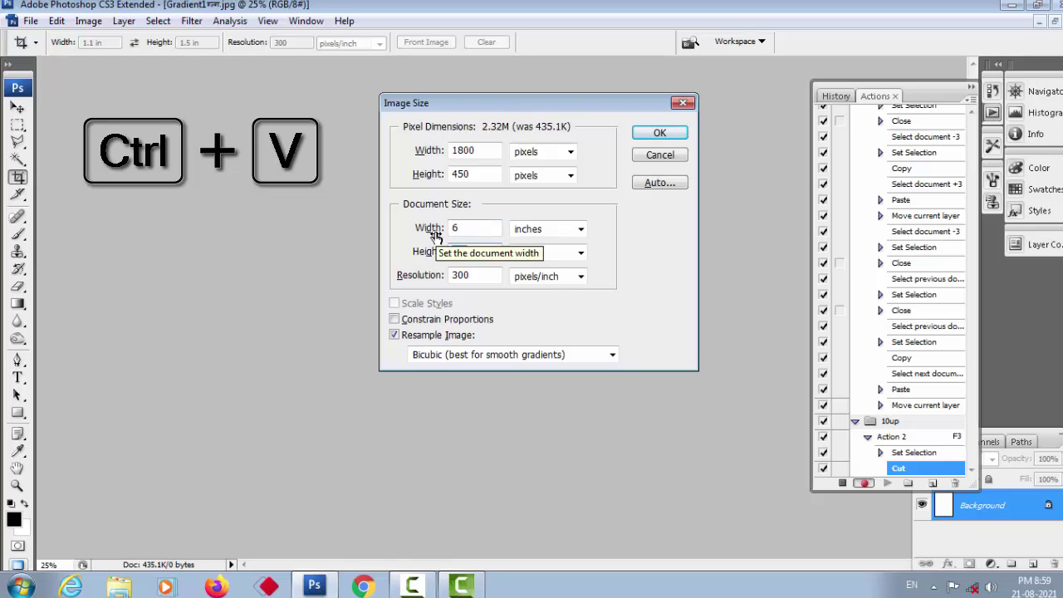
text(4)
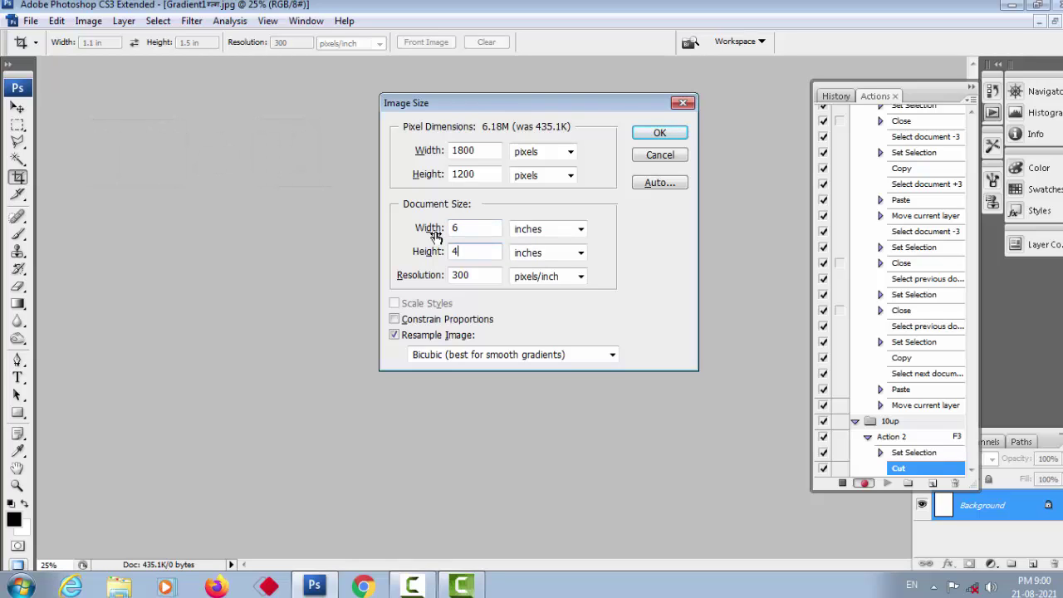
key(Return)
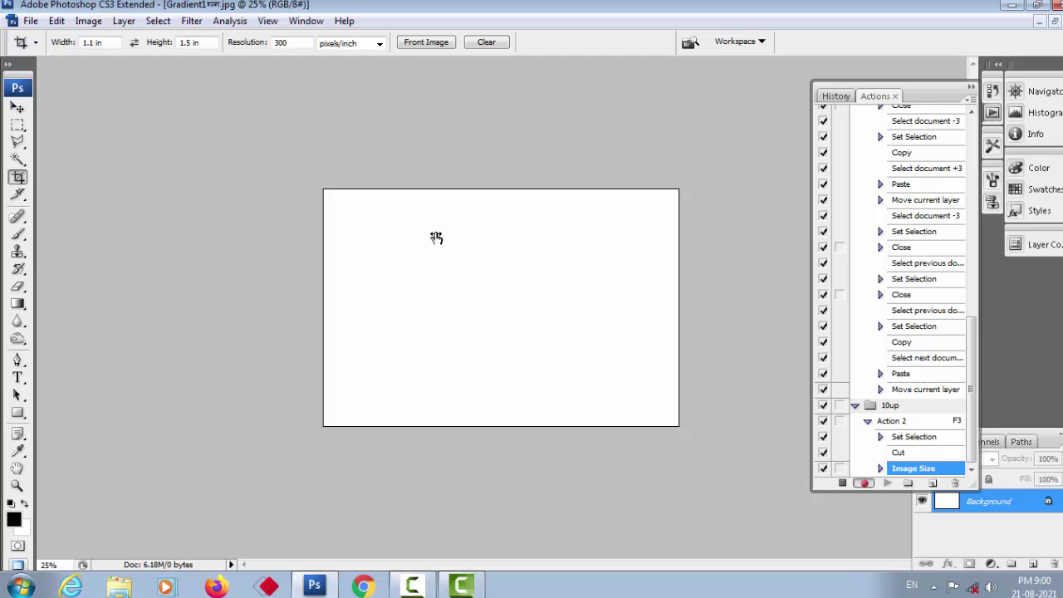
Step: Paste the passport photo at the sheet's top-left and give it a 2 px black stroke
key(ctrl+v)
drag(501, 298, 360, 255)
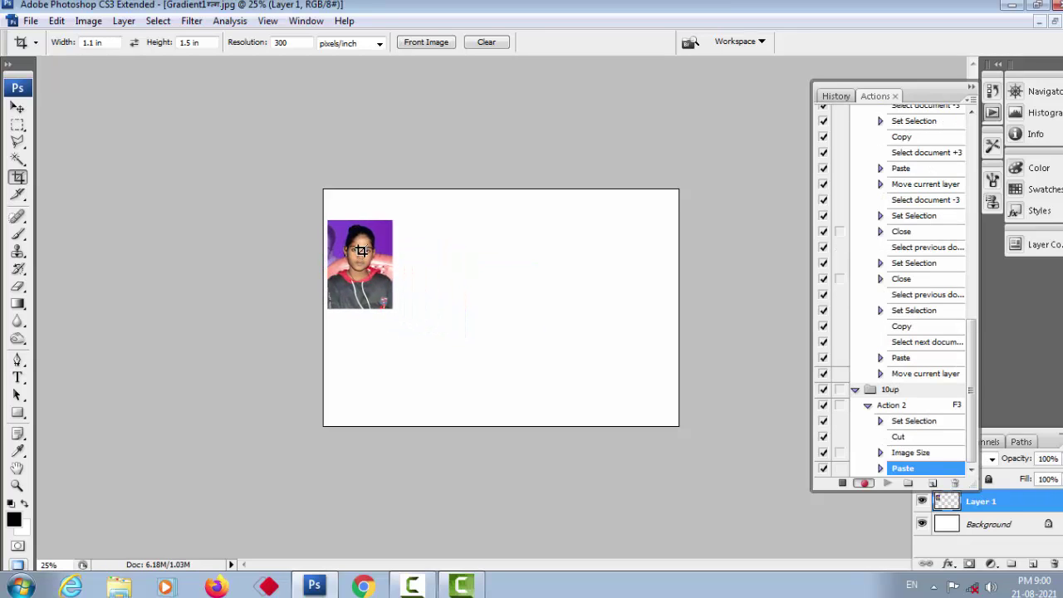
key(alt+e)
key(k)
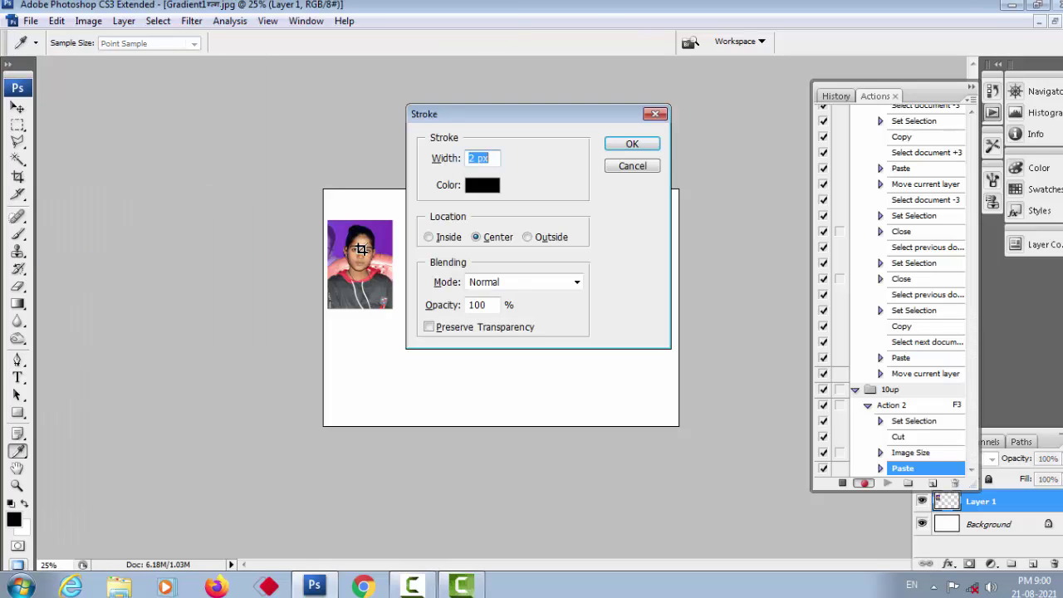
click(633, 146)
key(ctrl+alt+plus)
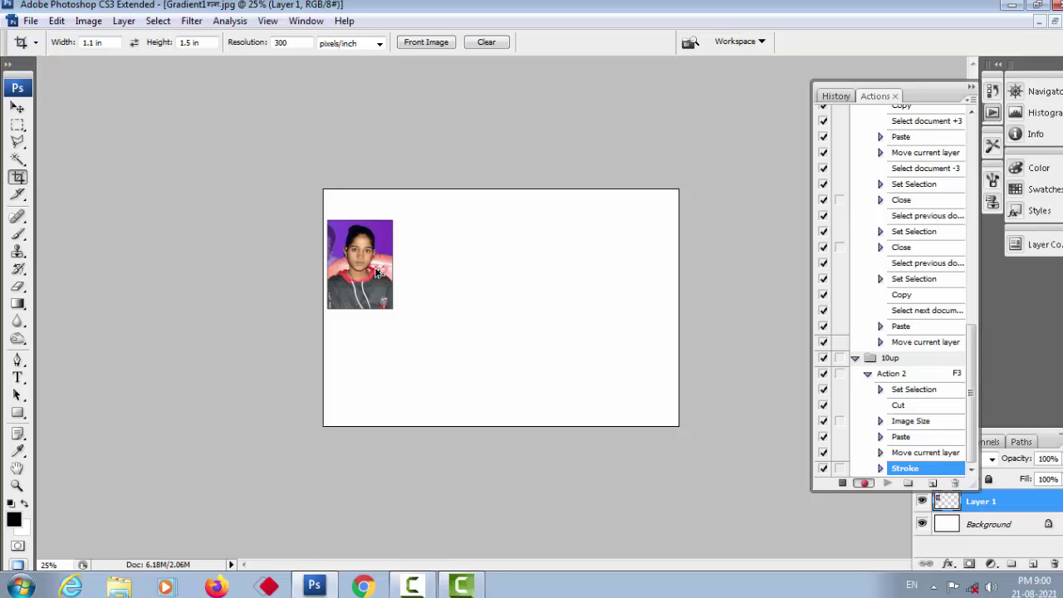
Step: Duplicate and merge the photo into a grid of four columns and two rows
drag(377, 272, 443, 267)
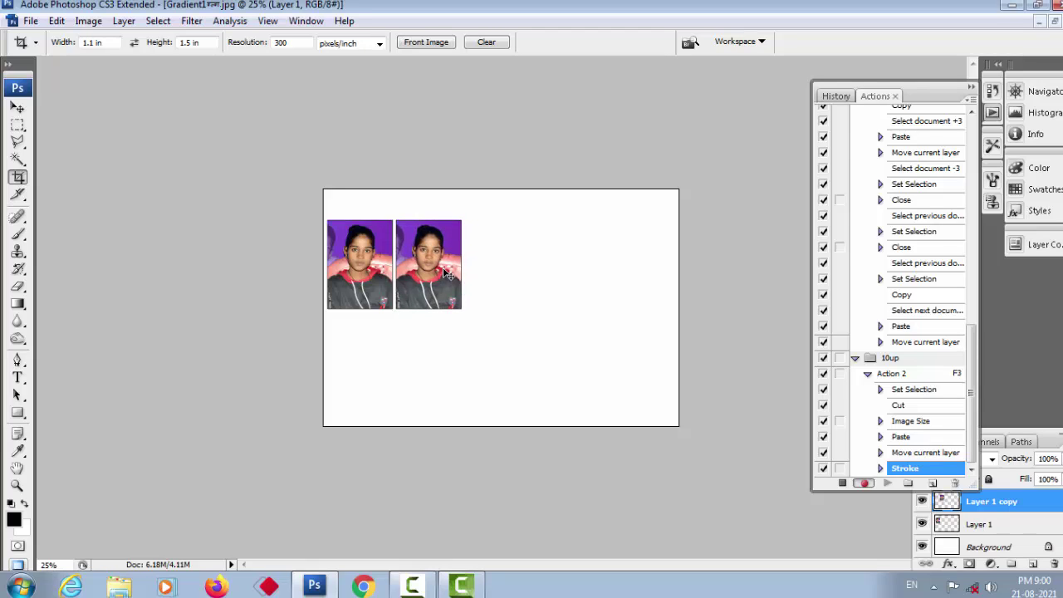
key(ctrl+e)
drag(443, 272, 445, 363)
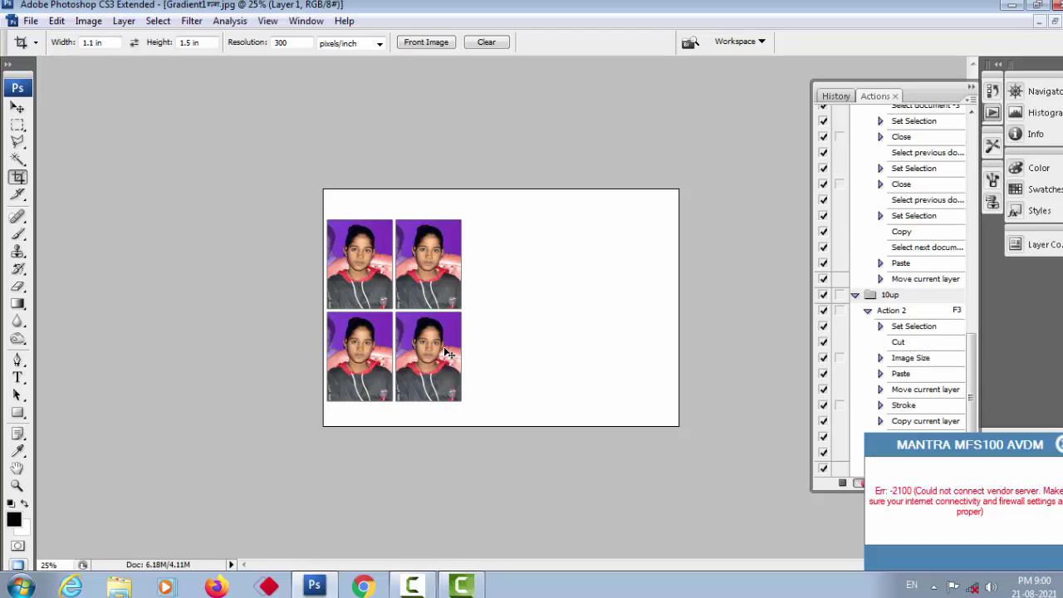
mouse_move(443, 352)
alt+mouse_down()
mouse_move(583, 354)
mouse_move(579, 345)
alt+mouse_up()
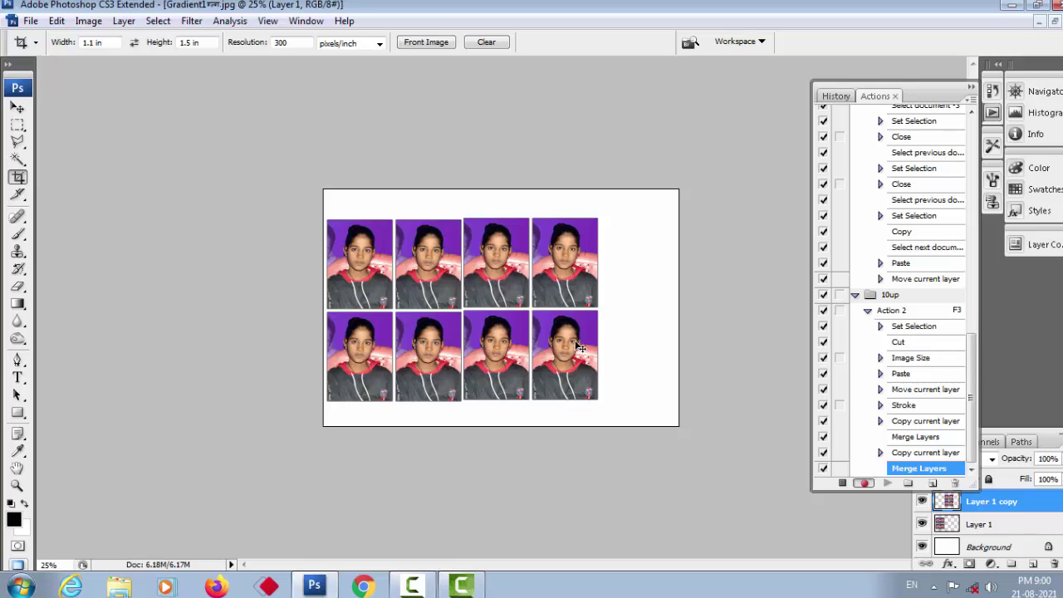
Step: Copy the rightmost photo column, paste it as a fifth column, and merge all into Layer 1
key(m)
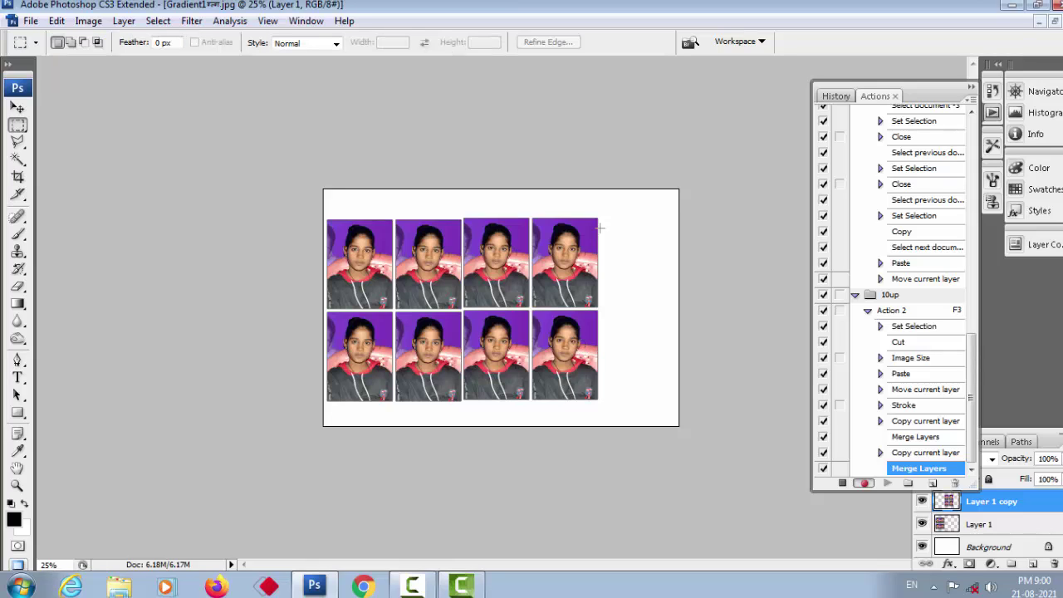
drag(604, 217, 533, 404)
key(ctrl+d)
click(555, 231)
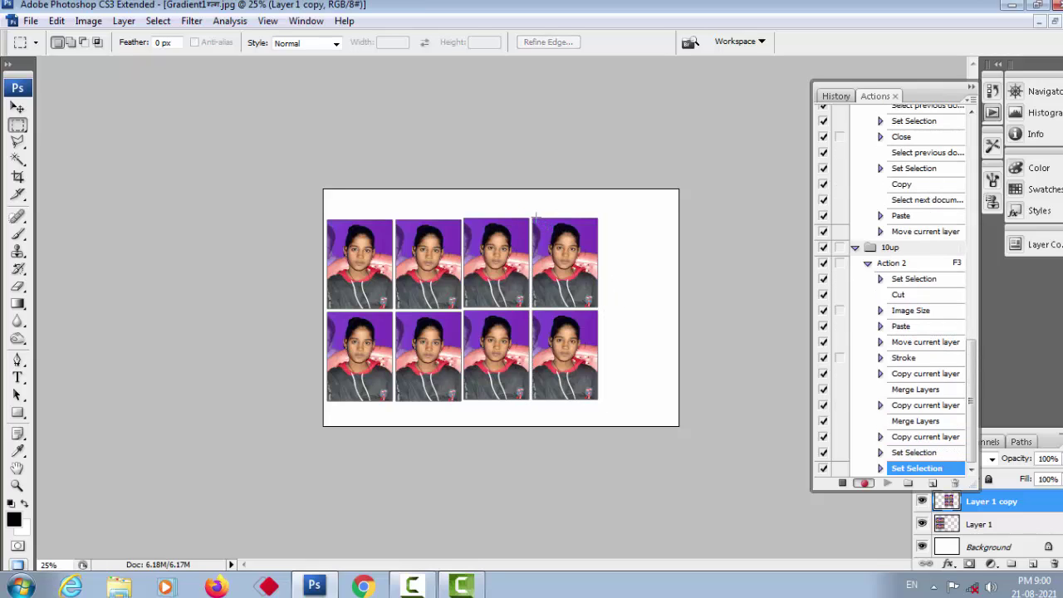
drag(541, 264, 600, 401)
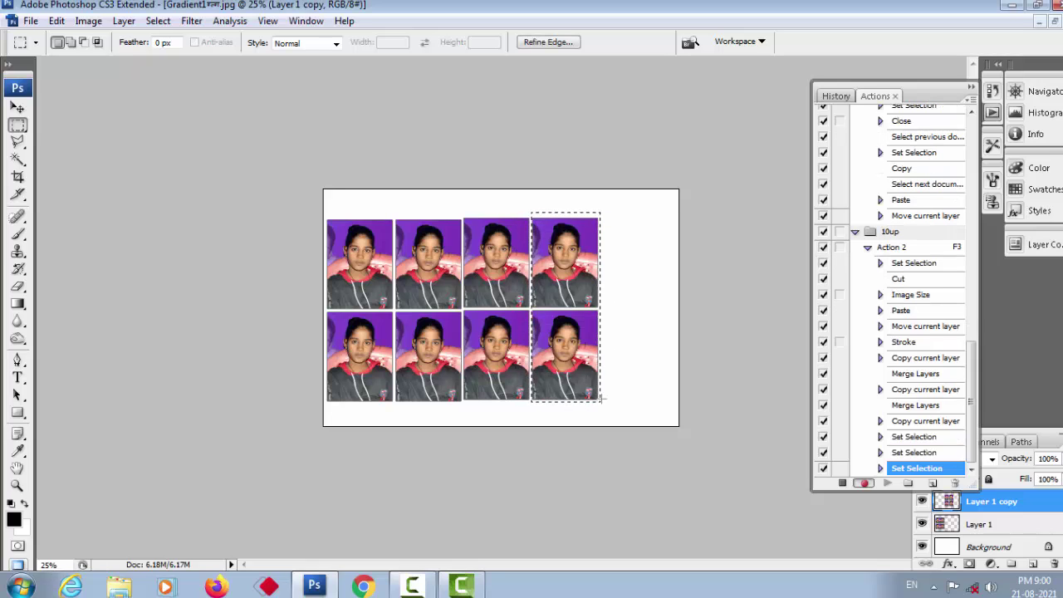
key(ctrl+c)
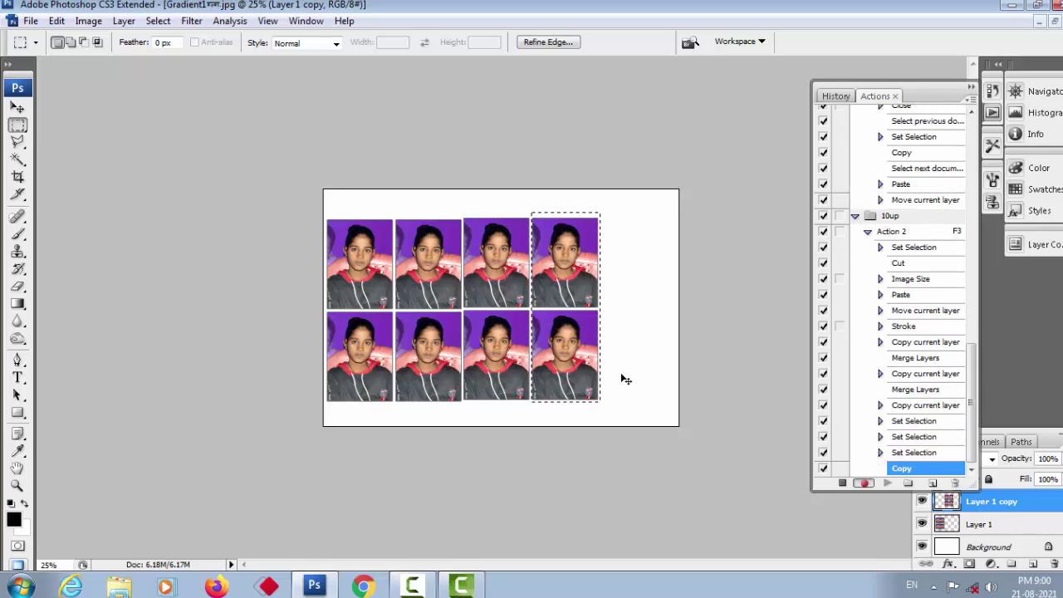
key(ctrl+v)
drag(570, 363, 639, 365)
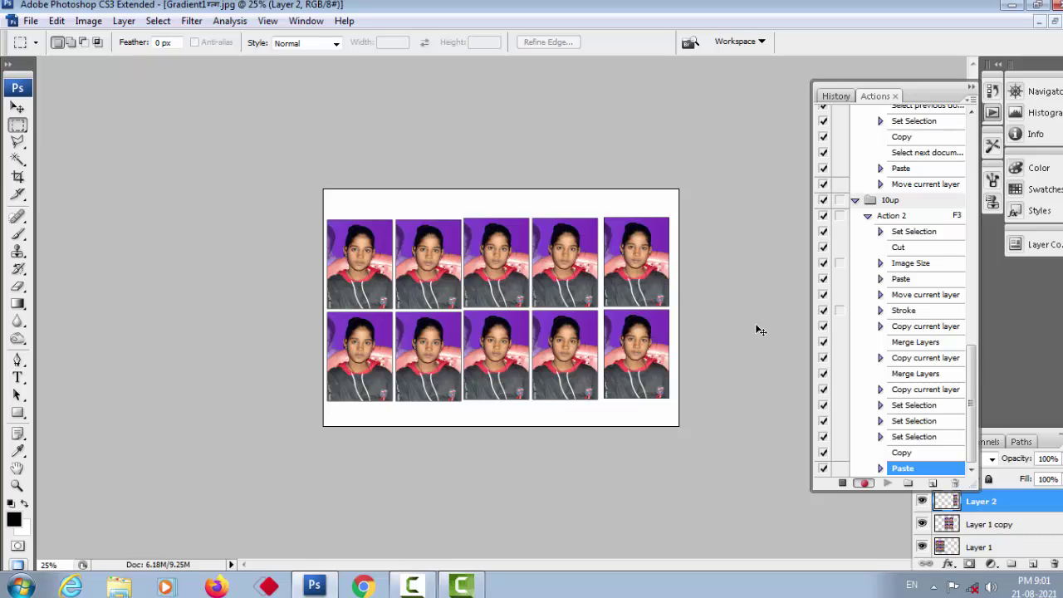
key(ctrl+e)
key(ctrl+e)
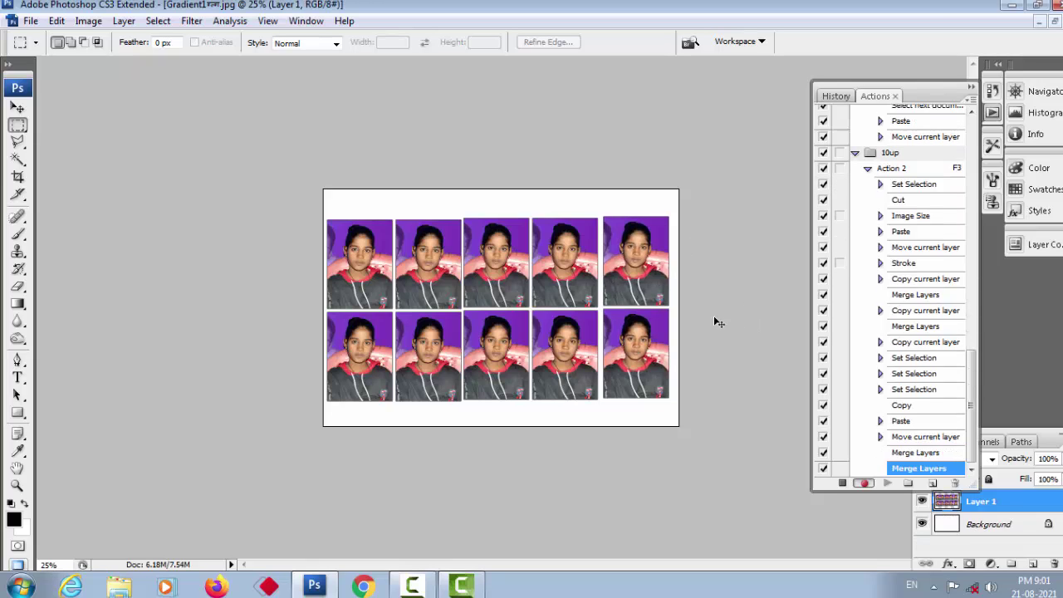
key(ctrl+Right)
key(ctrl+Right)
key(ctrl+Right)
key(ctrl+Right)
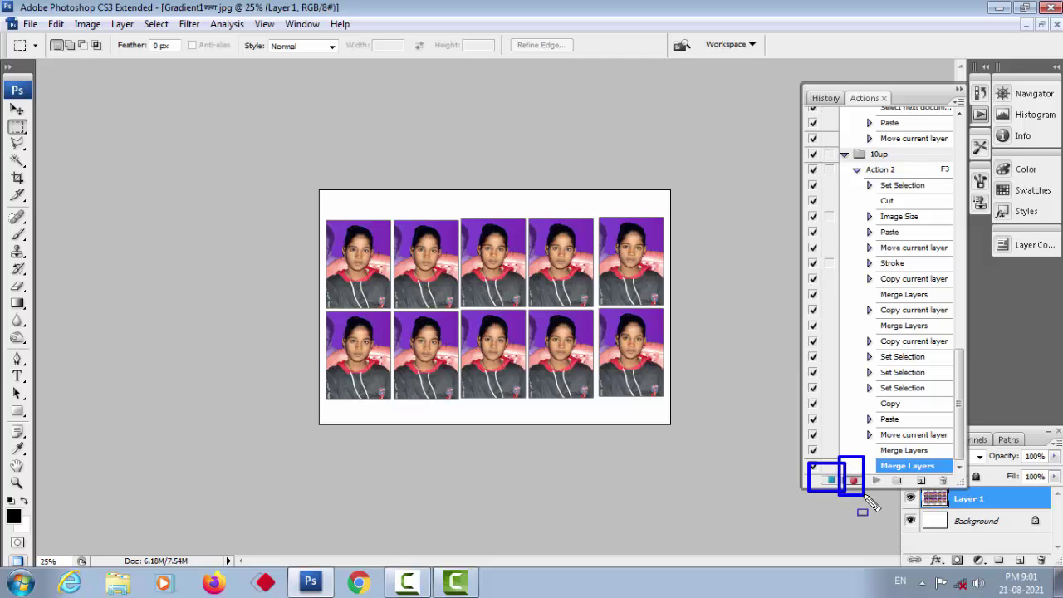
Step: Stop recording Action 2 and bring up the Open dialog
click(832, 480)
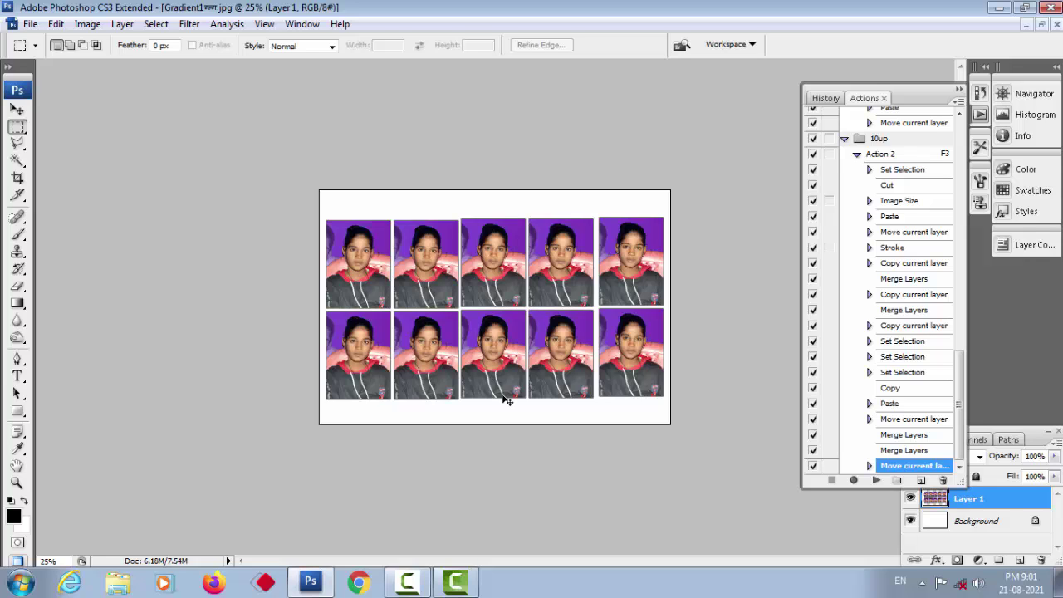
key(ctrl+o)
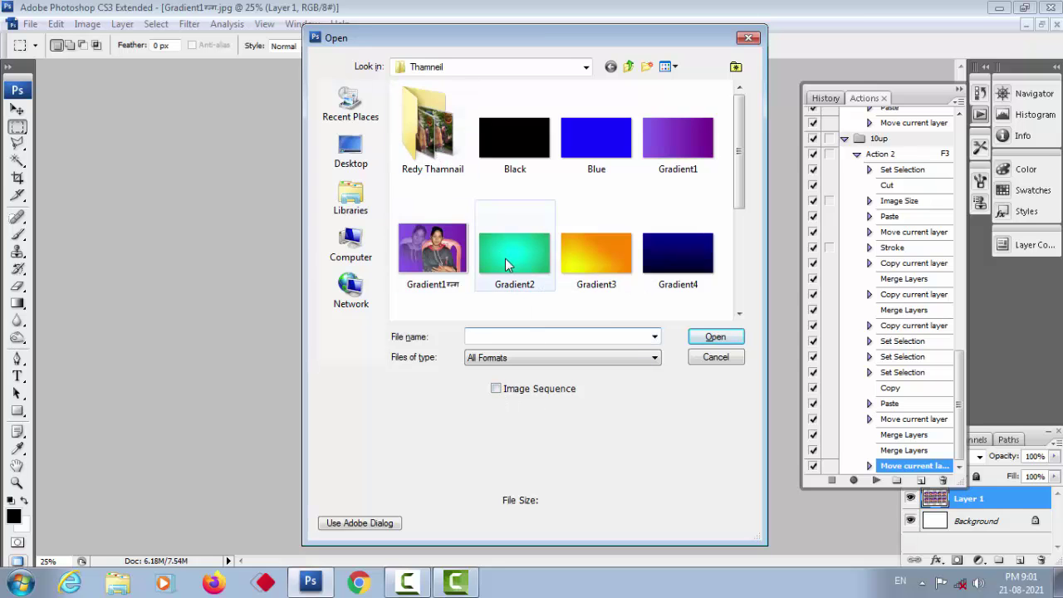
Step: Open DSC_0010.JPG from the Desktop
click(349, 154)
click(511, 237)
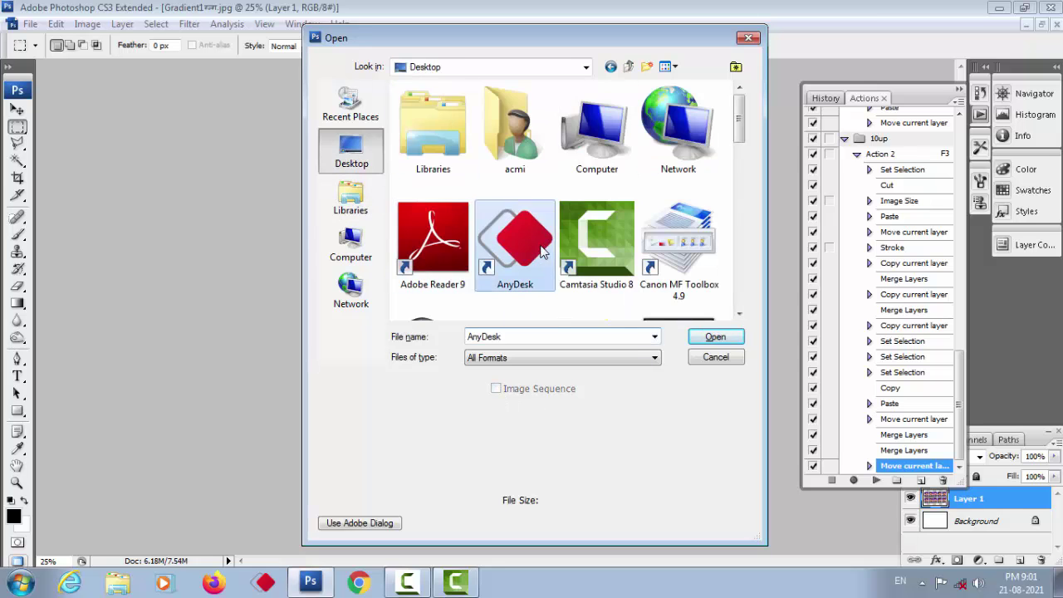
scroll(540, 249, down, 5)
scroll(544, 250, up, 4)
scroll(541, 251, up, 2)
scroll(542, 251, down, 3)
scroll(541, 251, down, 5)
scroll(540, 253, down, 4)
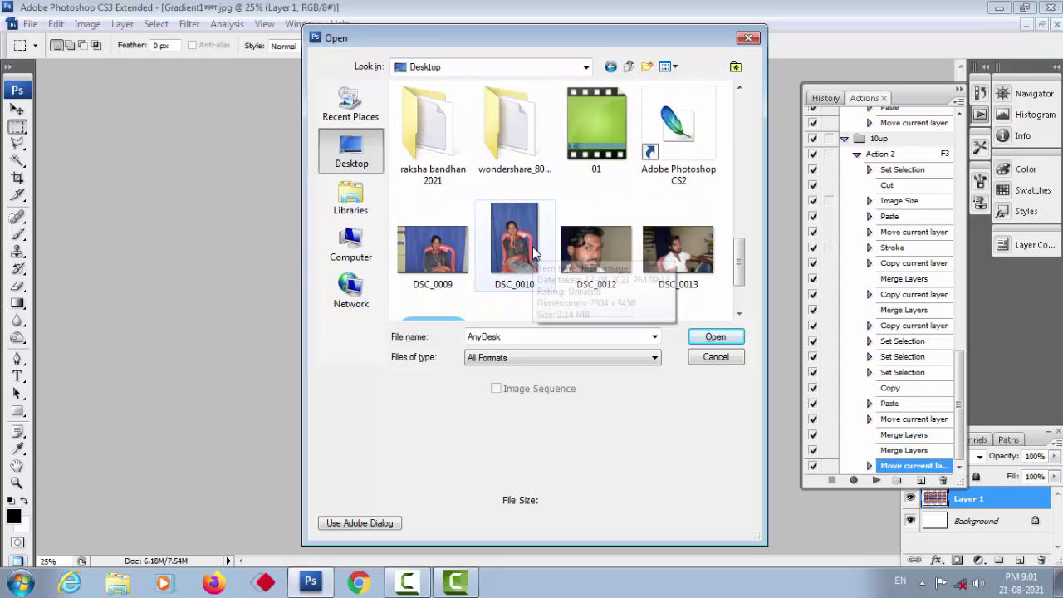
click(536, 249)
click(719, 340)
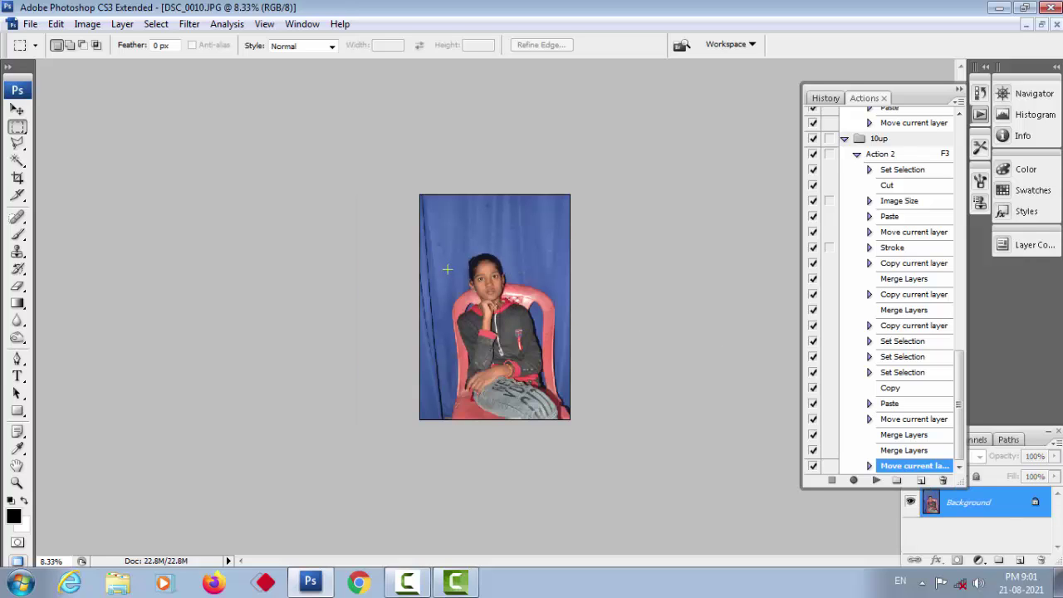
Step: Crop DSC_0010 to a 1.1 × 1.5 inch, 300 ppi head-and-shoulders shot, then run Action 2 with F3
click(17, 177)
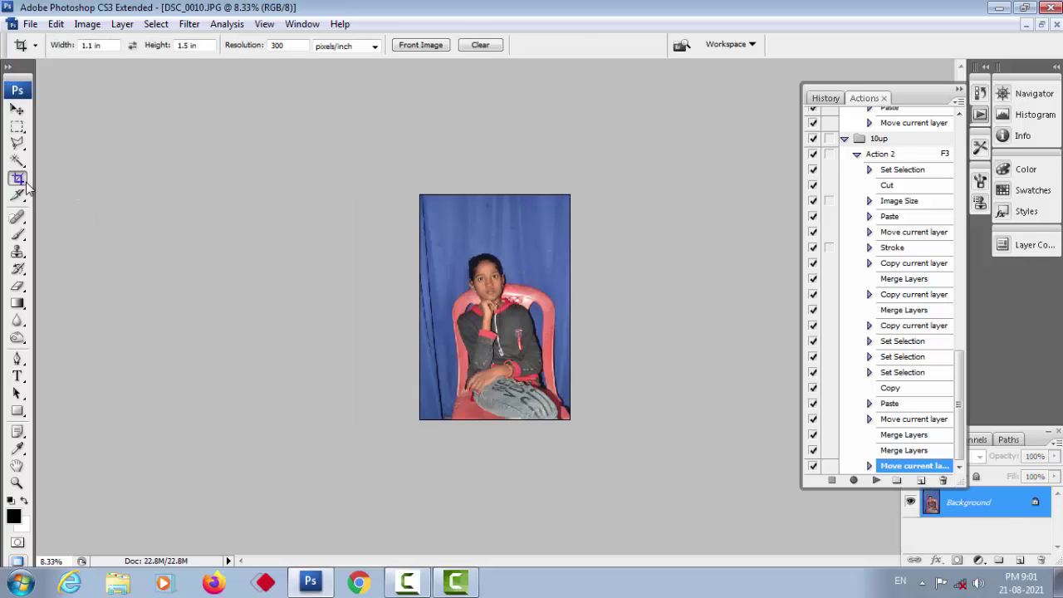
drag(439, 245, 518, 339)
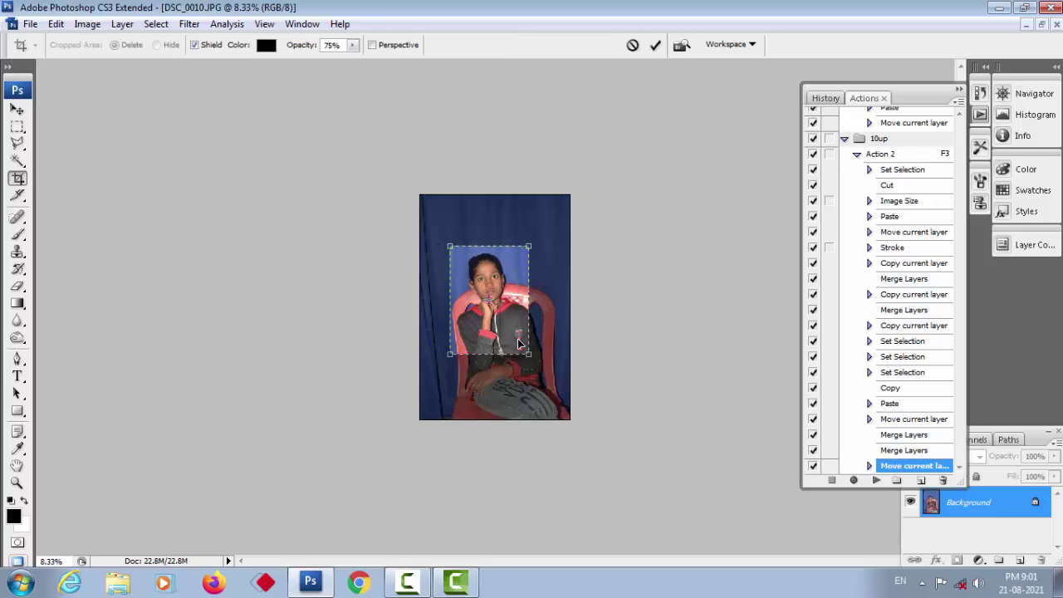
key(Return)
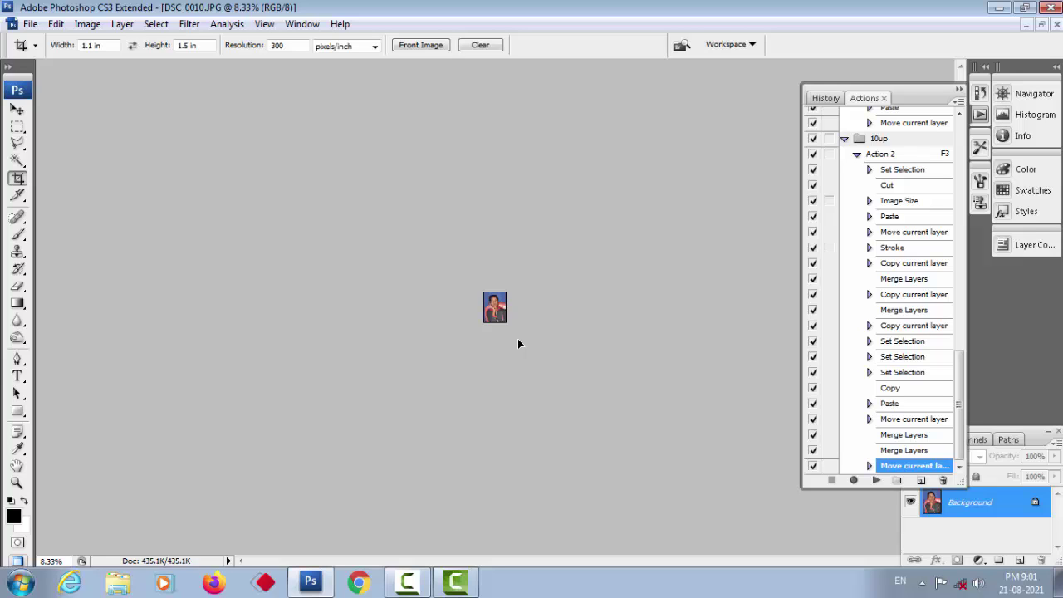
key(F3)
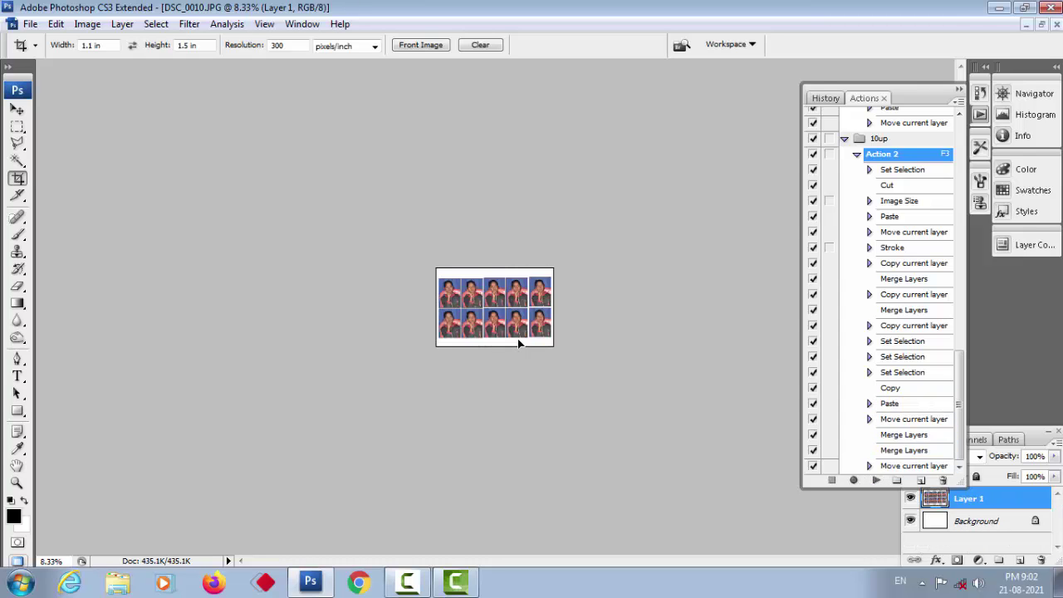
key(ctrl+0)
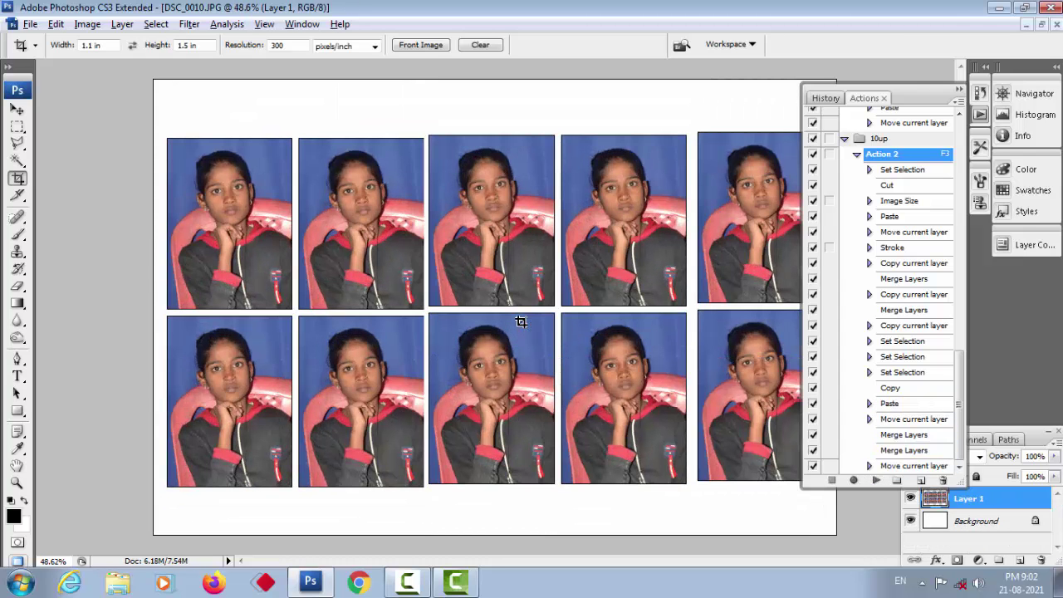
key(ctrl+minus)
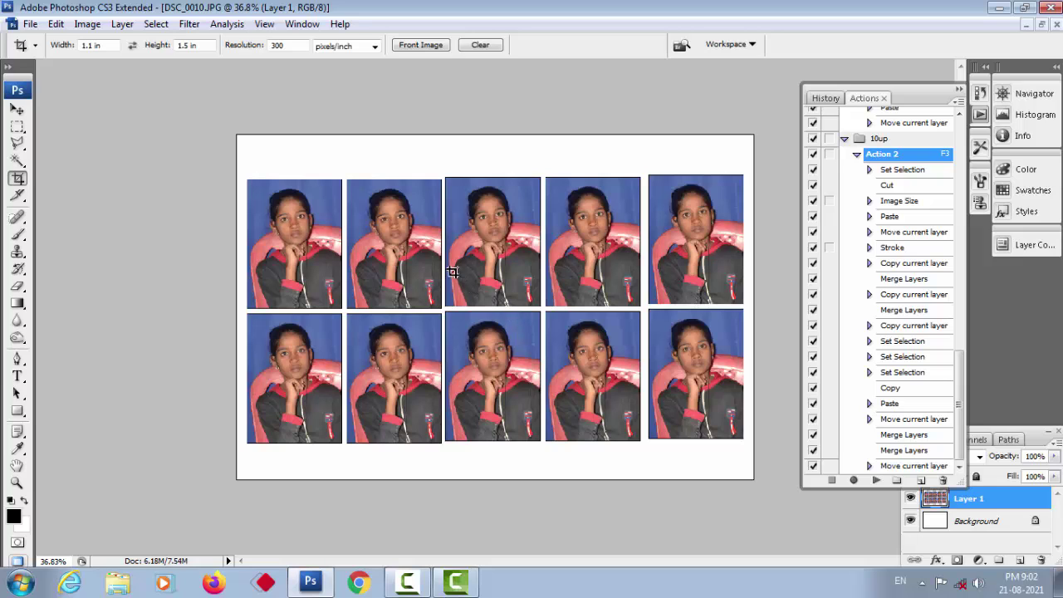
click(27, 25)
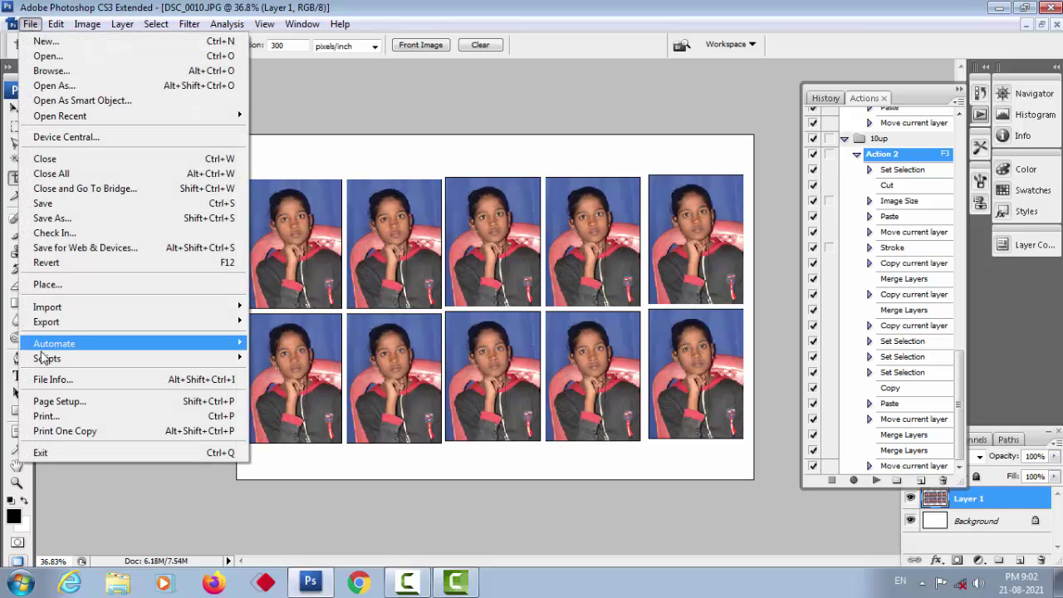
click(58, 417)
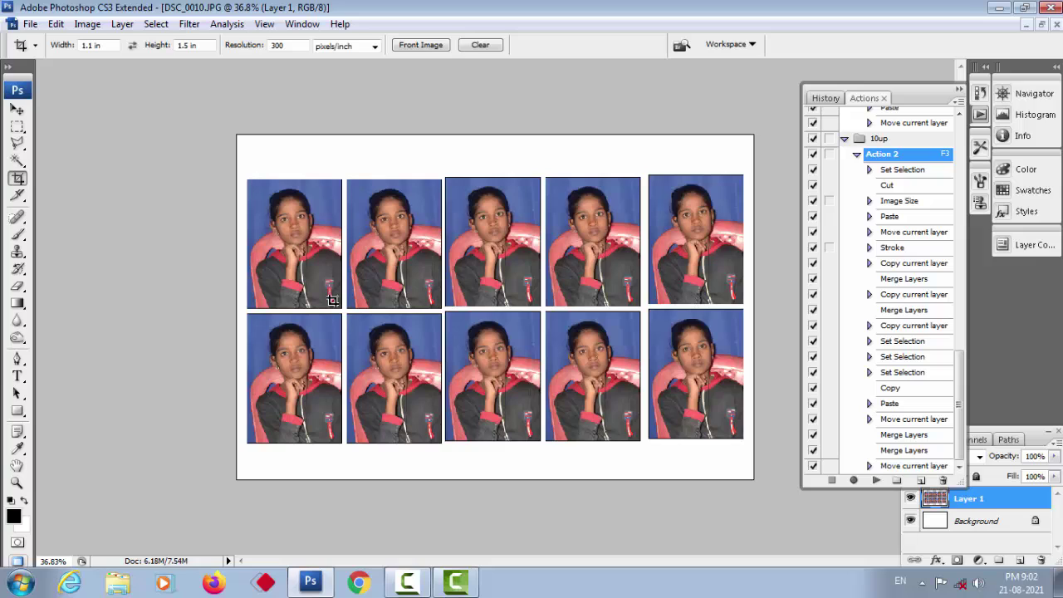